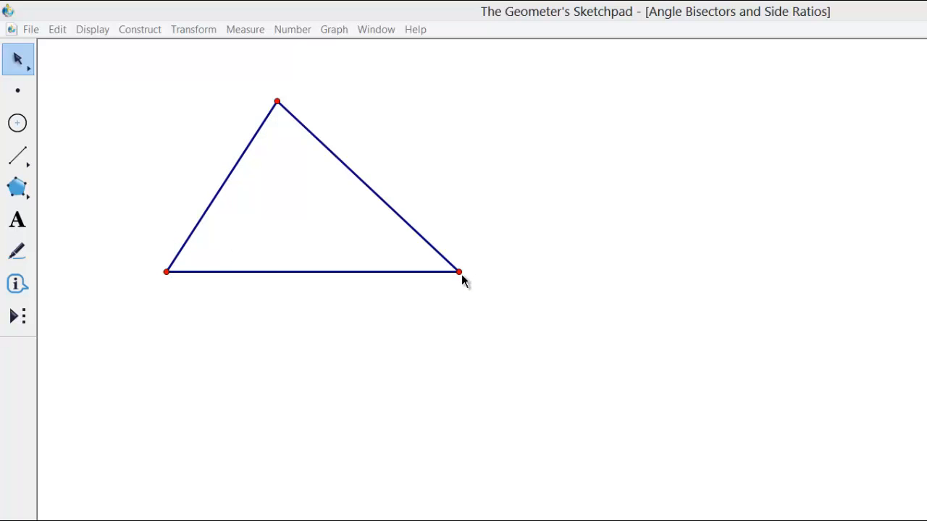
Move the triangle's lower-right vertex slightly outward and construct the bisector of the angle at that vertex
{"action": "mouse_move", "coordinate": [462, 272]}
{"action": "left_mouse_down"}
{"action": "mouse_move", "coordinate": [582, 202]}
{"action": "mouse_move", "coordinate": [612, 335]}
{"action": "mouse_move", "coordinate": [671, 383]}
{"action": "mouse_move", "coordinate": [700, 306]}
{"action": "mouse_move", "coordinate": [627, 333]}
{"action": "mouse_move", "coordinate": [663, 315]}
{"action": "mouse_move", "coordinate": [630, 272]}
{"action": "mouse_move", "coordinate": [596, 287]}
{"action": "mouse_move", "coordinate": [581, 275]}
{"action": "mouse_move", "coordinate": [620, 231]}
{"action": "mouse_move", "coordinate": [643, 271]}
{"action": "mouse_move", "coordinate": [716, 268]}
{"action": "mouse_move", "coordinate": [732, 279]}
{"action": "mouse_move", "coordinate": [720, 315]}
{"action": "mouse_move", "coordinate": [502, 297]}
{"action": "mouse_move", "coordinate": [478, 282]}
{"action": "left_mouse_up"}
{"action": "left_click", "coordinate": [443, 349]}
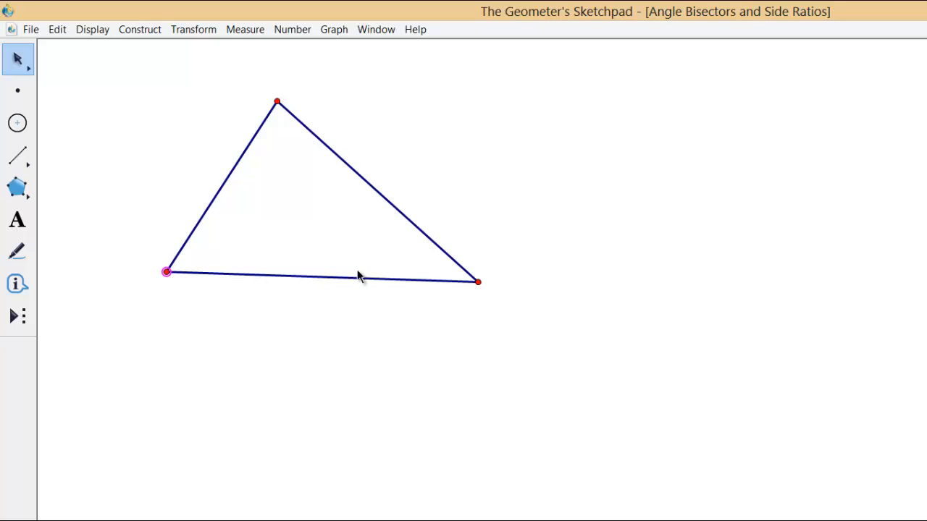
{"action": "left_click", "coordinate": [478, 281]}
{"action": "left_click", "coordinate": [152, 31]}
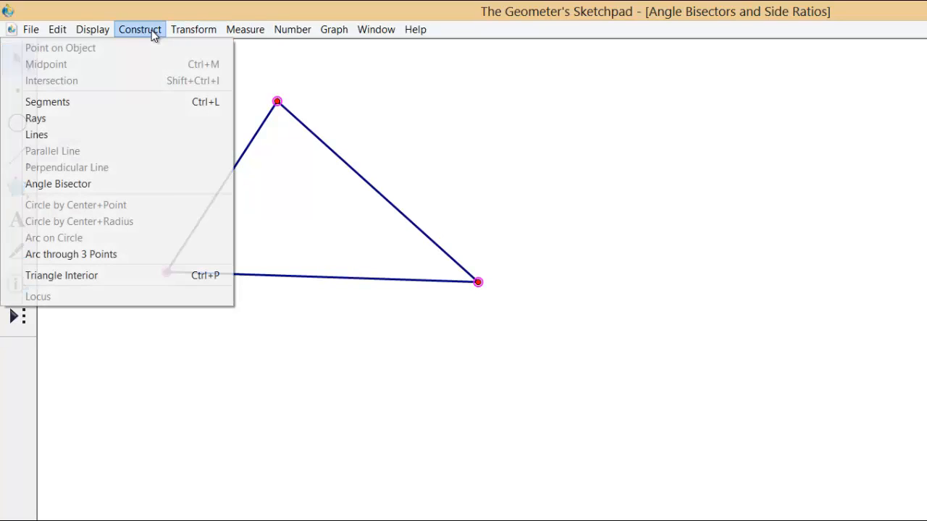
{"action": "left_click", "coordinate": [106, 185]}
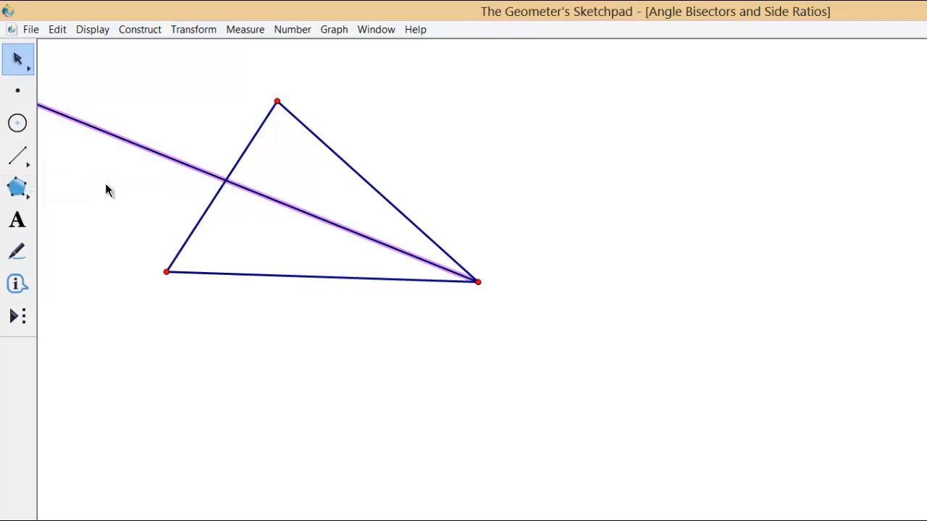
{"action": "left_click", "coordinate": [522, 315]}
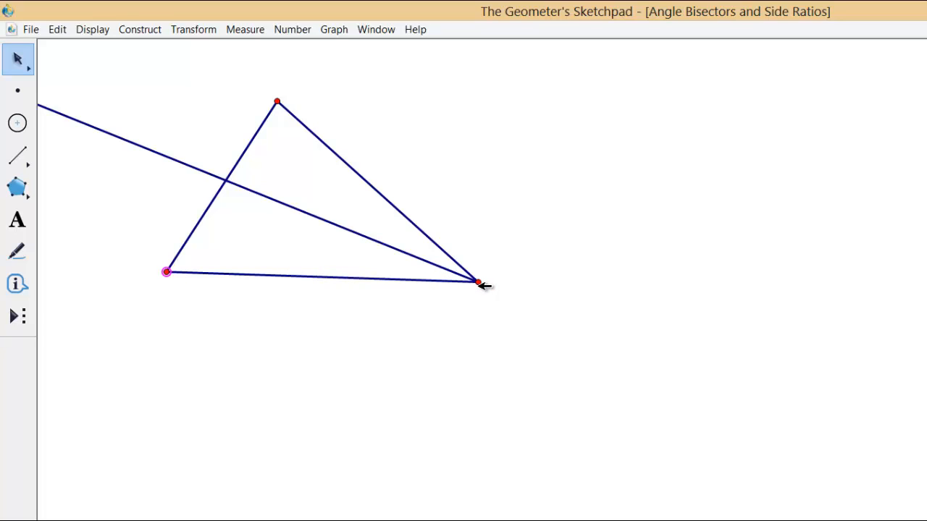
Measure the distance between the triangle's two base vertices and place the measurement below the base
{"action": "left_click", "coordinate": [247, 31]}
{"action": "left_click", "coordinate": [227, 64]}
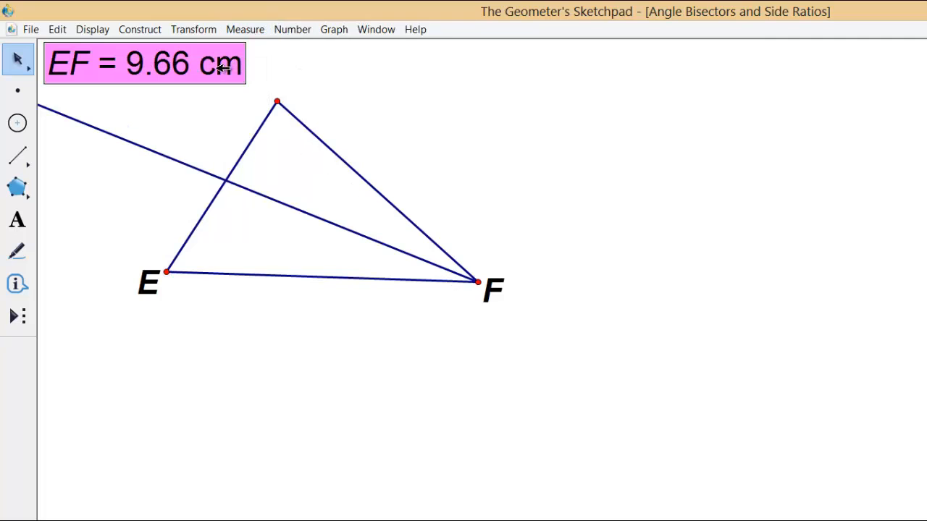
{"action": "left_click_drag", "start_coordinate": [205, 71], "coordinate": [340, 345]}
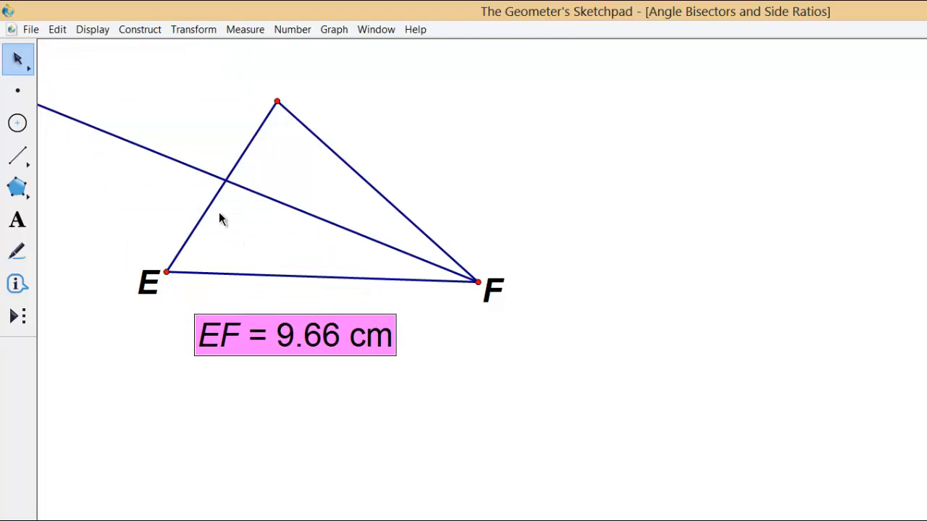
{"action": "left_click", "coordinate": [528, 189]}
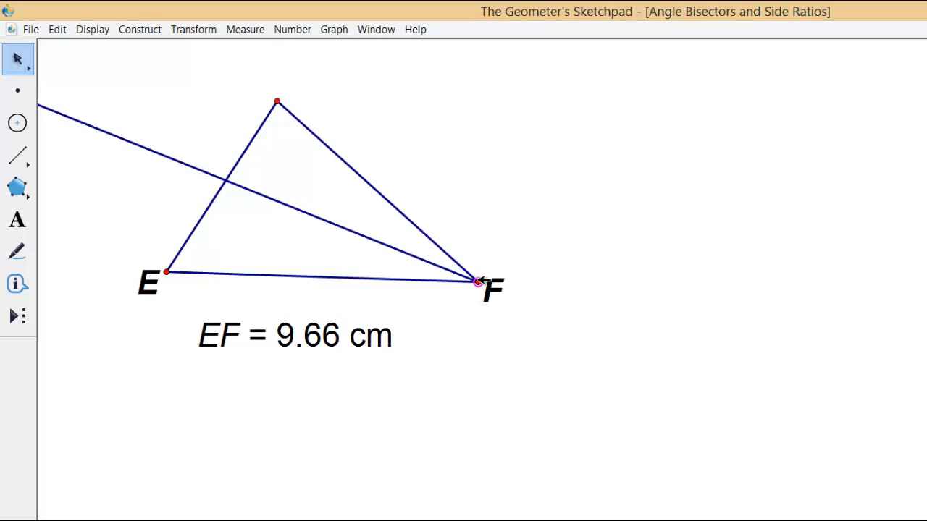
Measure the distance from vertex F to the triangle's top vertex and place the measurement beside that side
{"action": "left_click", "coordinate": [278, 100]}
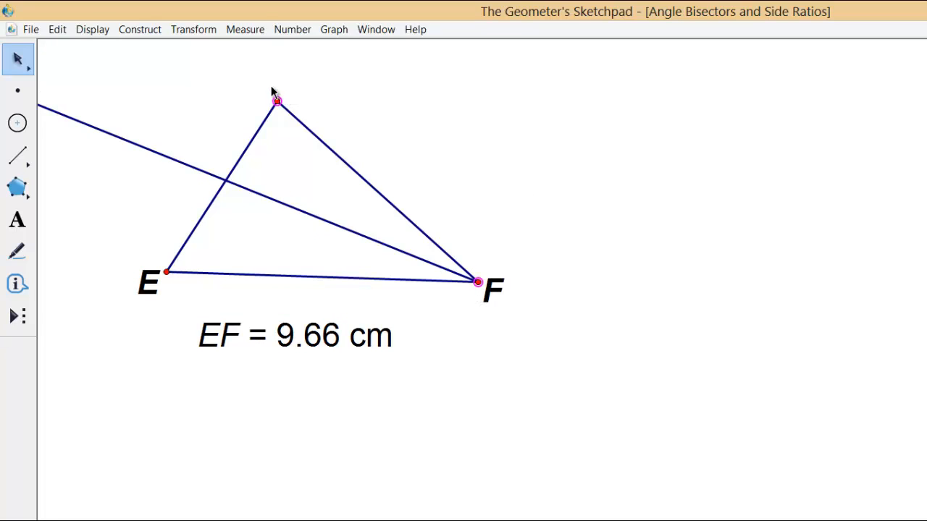
{"action": "left_click", "coordinate": [244, 29]}
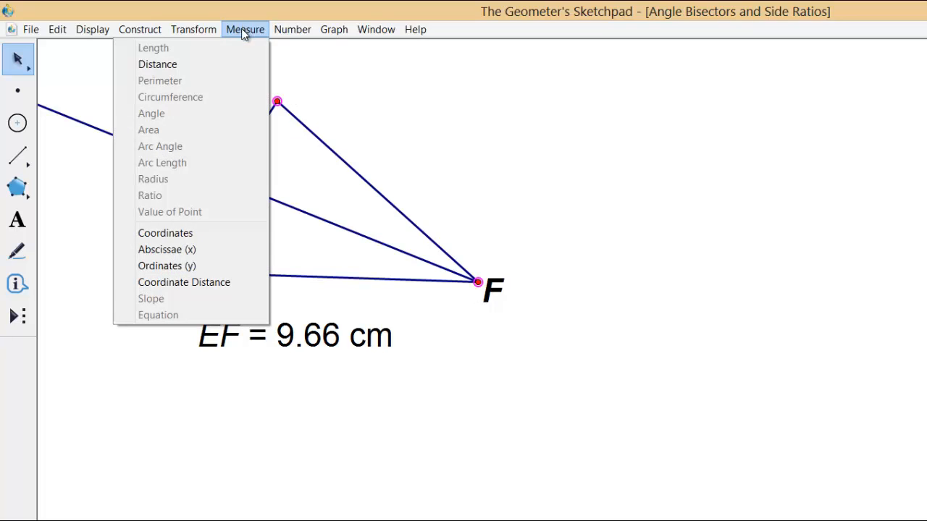
{"action": "left_click", "coordinate": [219, 63]}
{"action": "left_click_drag", "start_coordinate": [360, 380], "coordinate": [513, 150]}
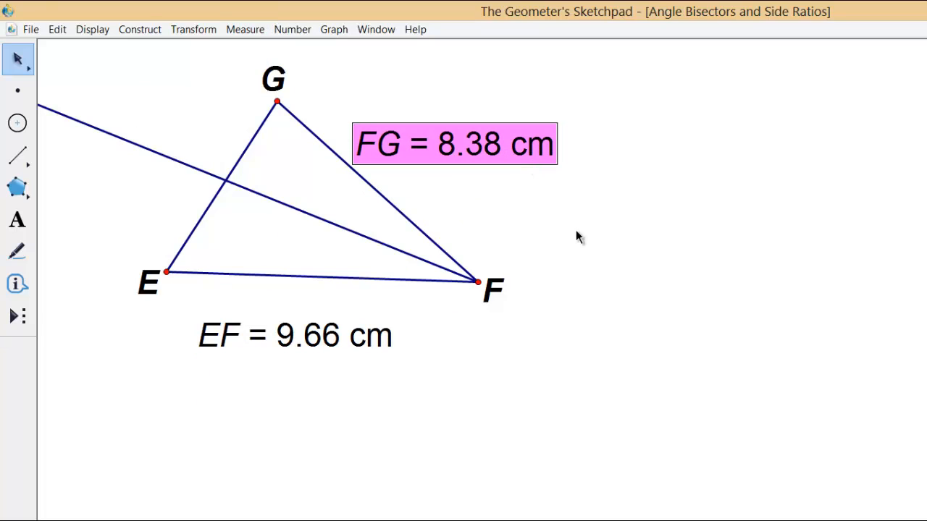
{"action": "left_click", "coordinate": [696, 259]}
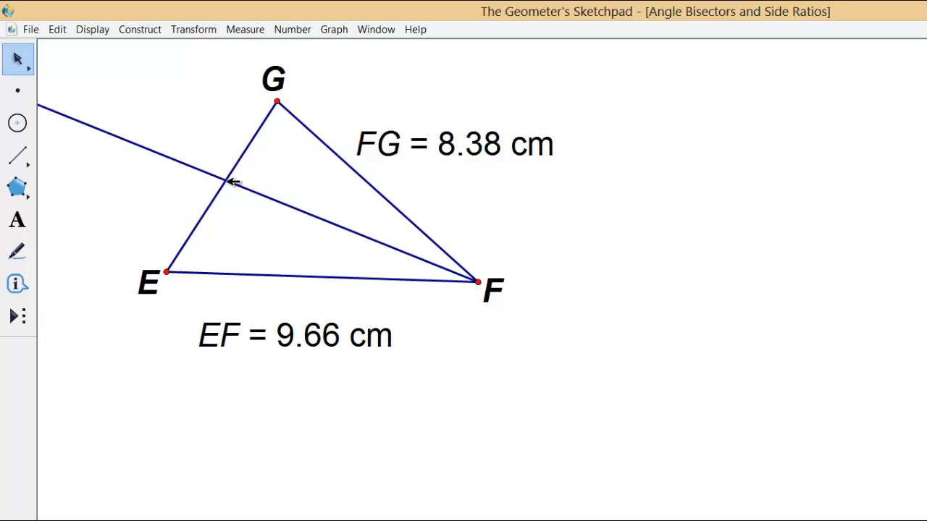
Construct the intersection point of the angle bisector with side EG of the triangle
{"action": "left_click", "coordinate": [202, 170]}
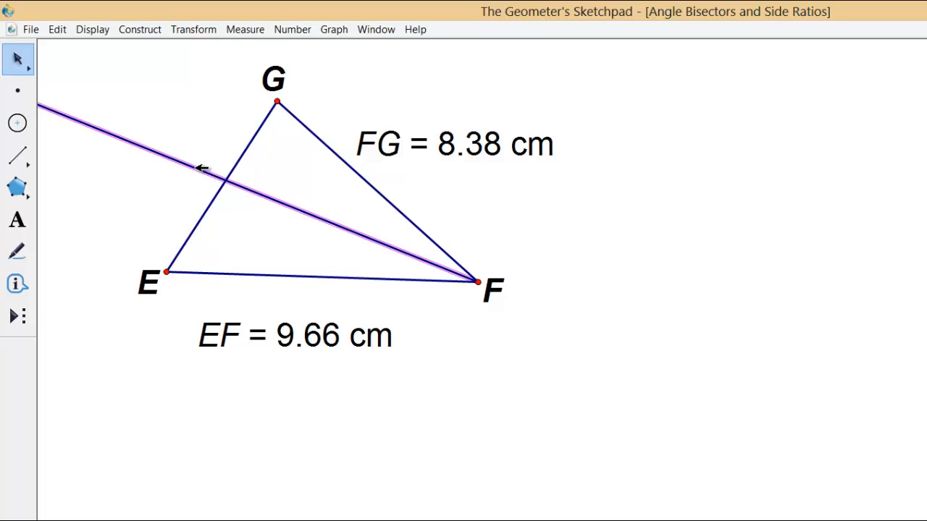
{"action": "left_click", "coordinate": [215, 199]}
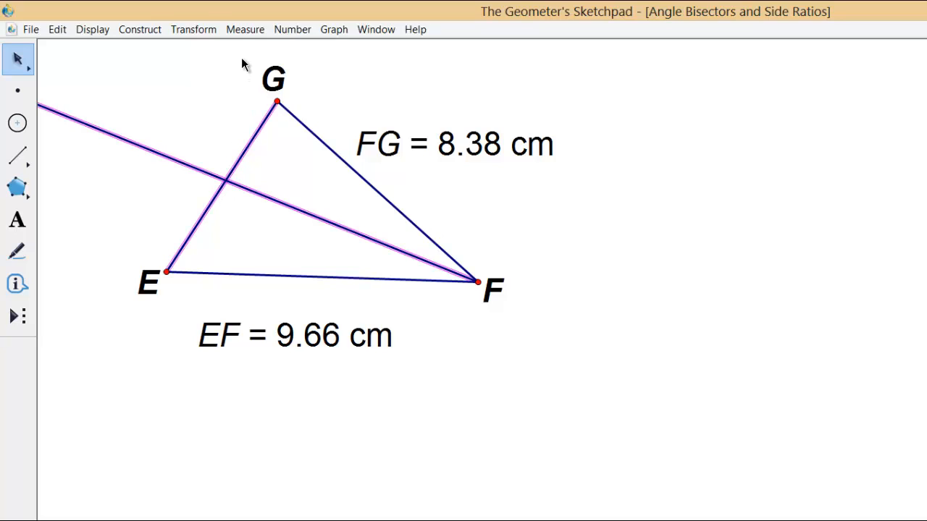
{"action": "left_click", "coordinate": [155, 29]}
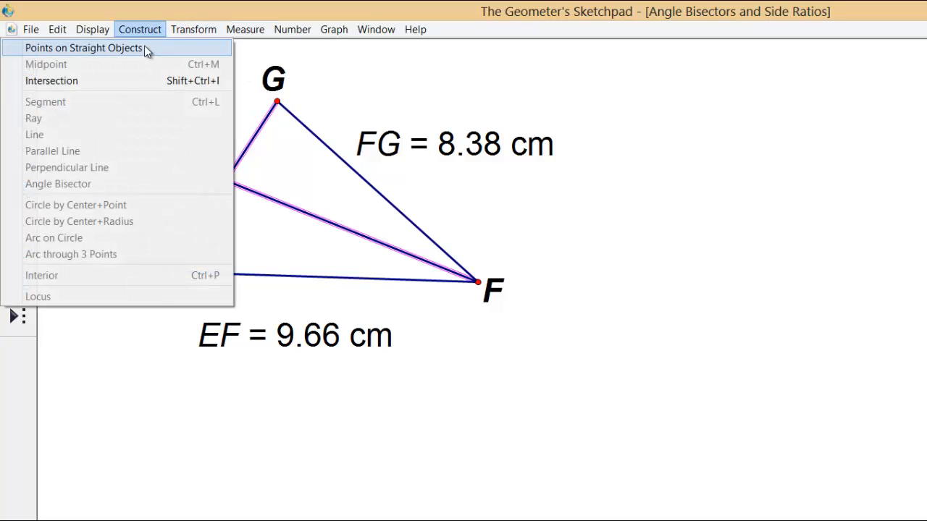
{"action": "left_click", "coordinate": [118, 81]}
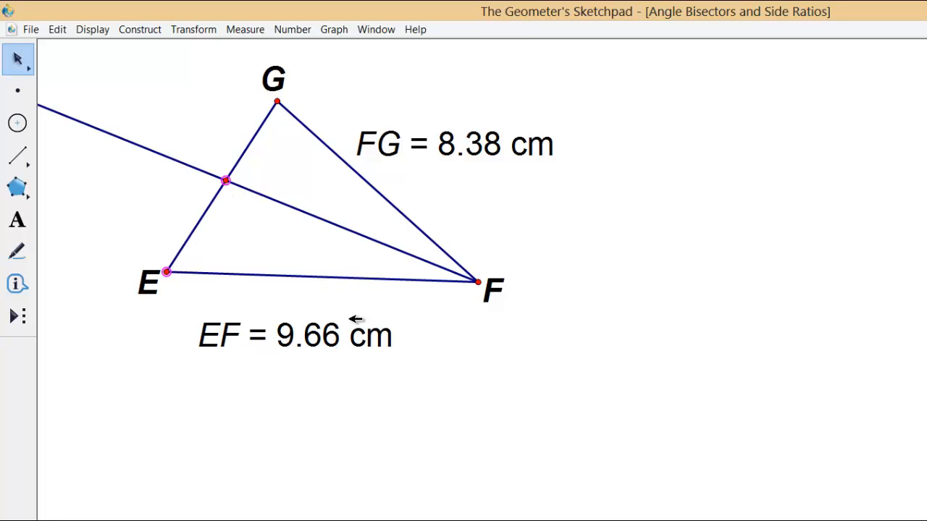
Measure the distance from vertex E to the bisector's intersection point and place the measurement beside that segment
{"action": "left_click", "coordinate": [243, 31]}
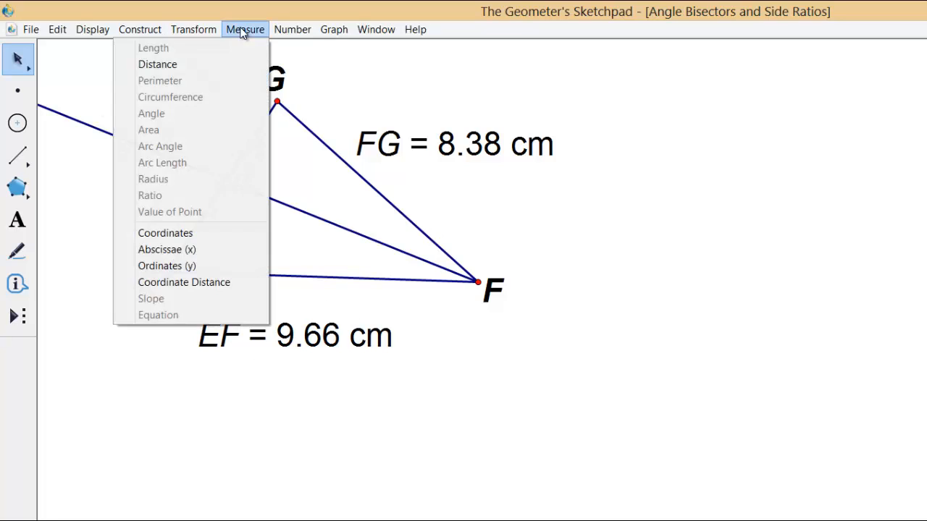
{"action": "left_click", "coordinate": [206, 65]}
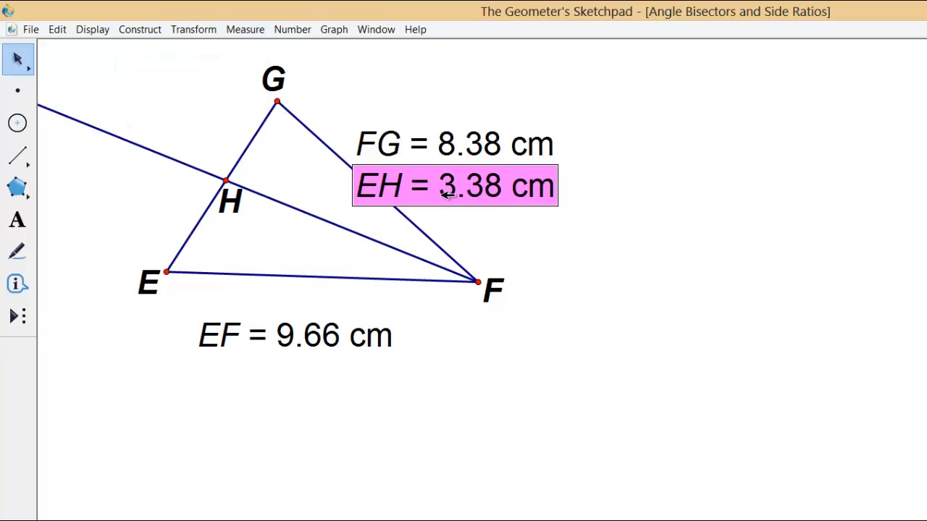
{"action": "left_click_drag", "start_coordinate": [389, 196], "coordinate": [126, 236]}
{"action": "left_click", "coordinate": [457, 354]}
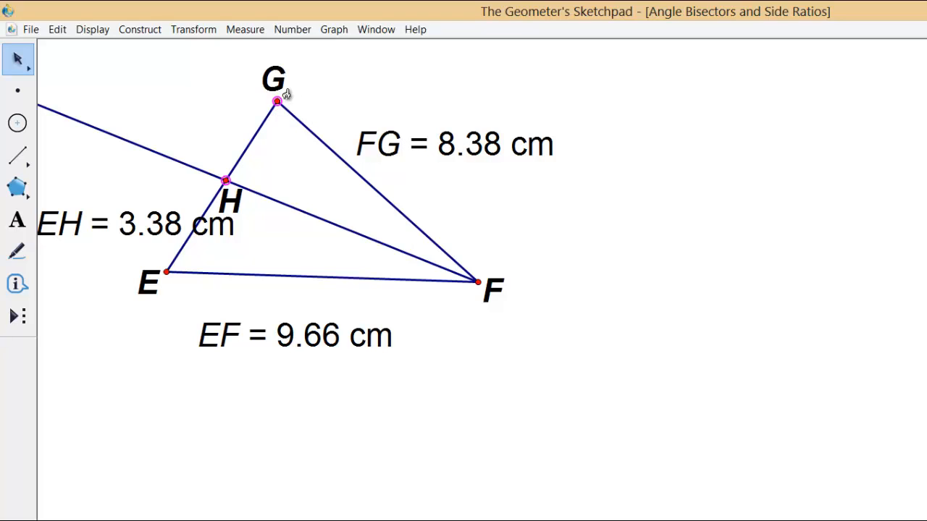
Measure the distance from point H to vertex G and place the measurement next to the G label
{"action": "left_click", "coordinate": [253, 29]}
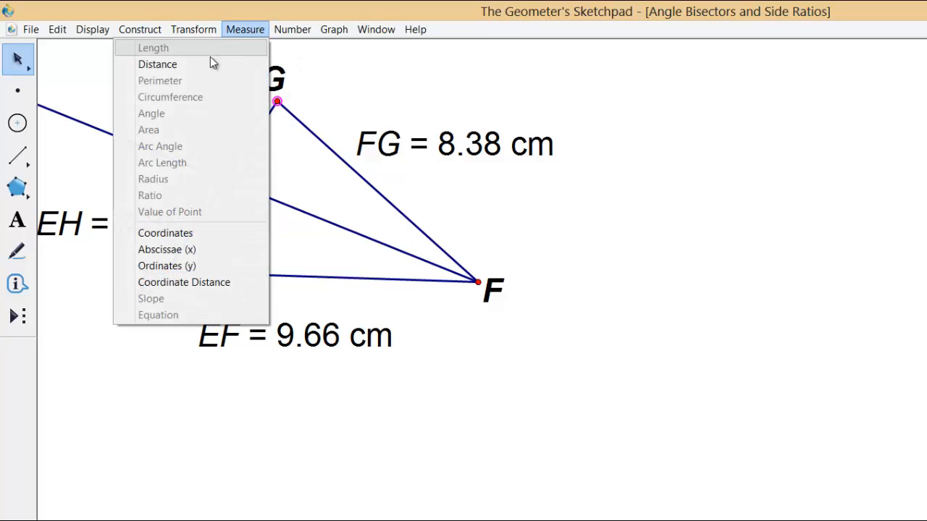
{"action": "left_click", "coordinate": [202, 64]}
{"action": "left_click_drag", "start_coordinate": [207, 273], "coordinate": [221, 73]}
{"action": "left_click", "coordinate": [548, 252]}
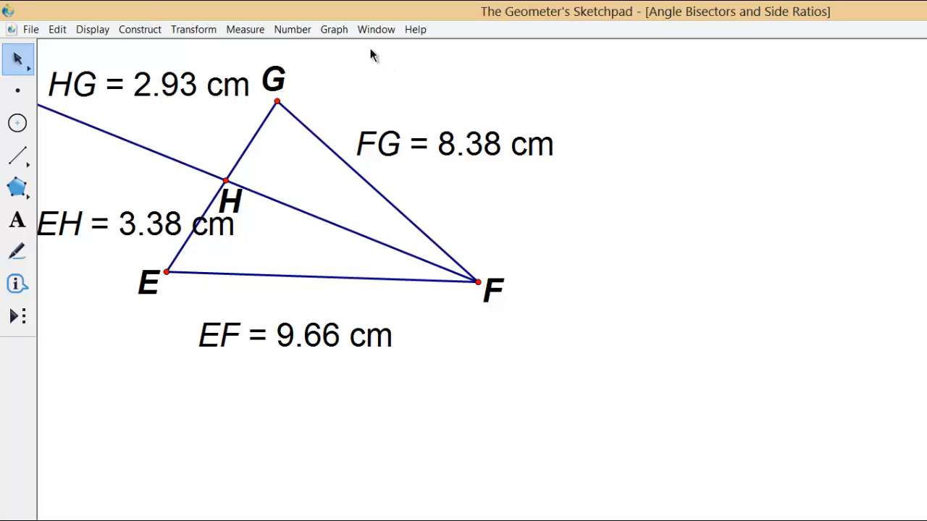
Calculate the ratio EF / EH from the measurements and place it in the empty area to the right of the triangle
{"action": "left_click", "coordinate": [293, 30]}
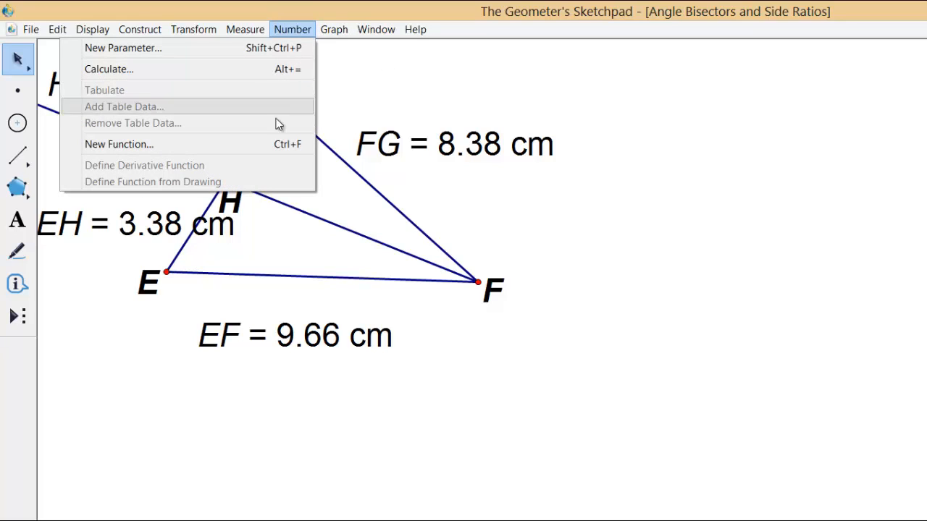
{"action": "left_click", "coordinate": [254, 72]}
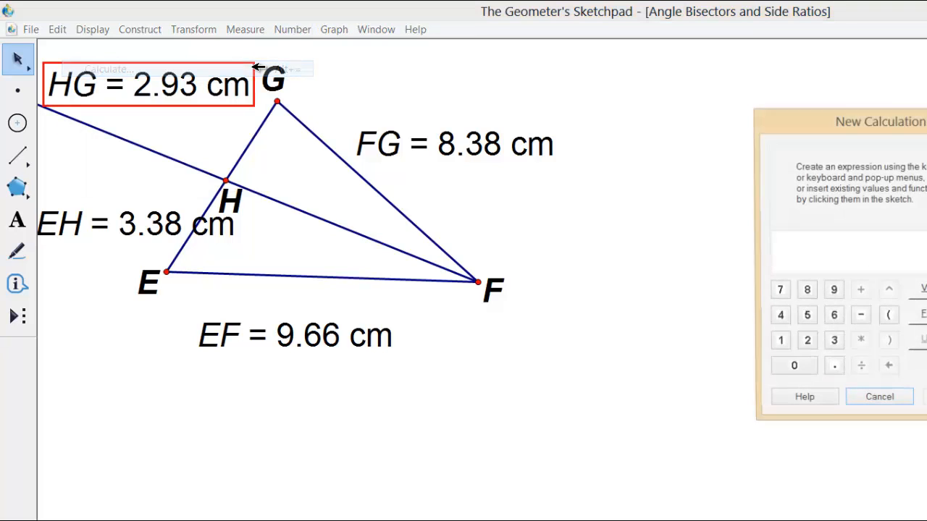
{"action": "left_click", "coordinate": [329, 339]}
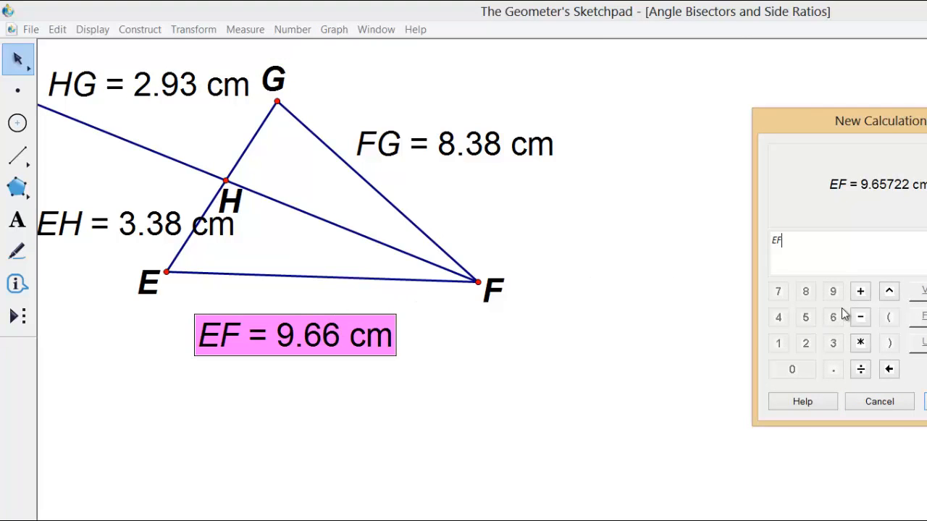
{"action": "left_click", "coordinate": [861, 371]}
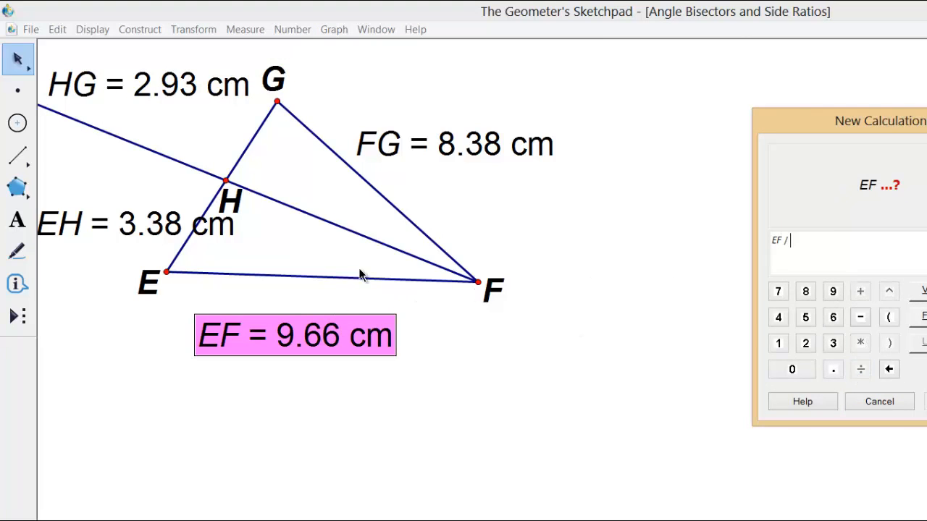
{"action": "left_click", "coordinate": [139, 233]}
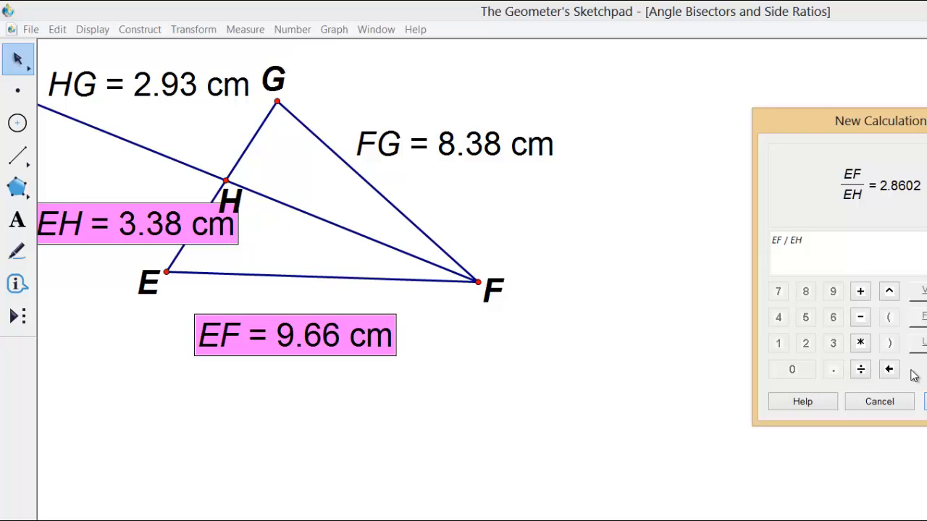
{"action": "left_click", "coordinate": [926, 401]}
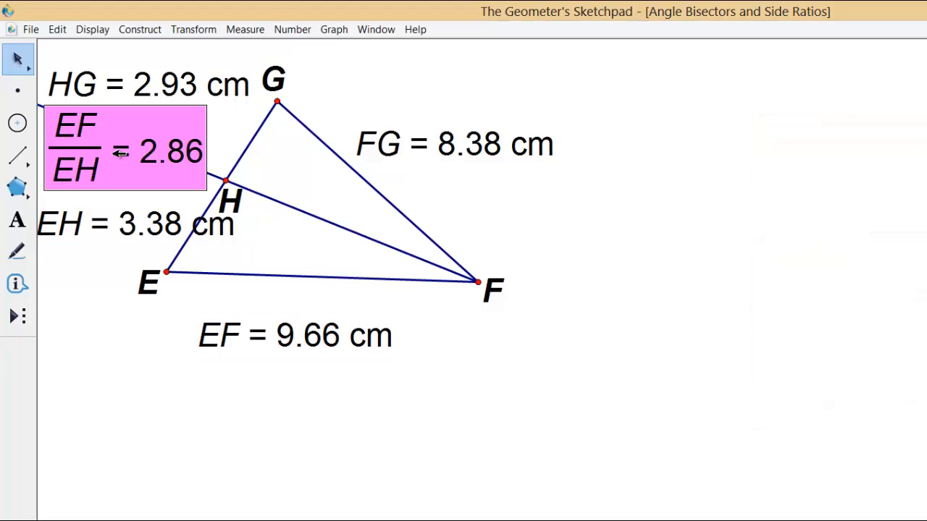
{"action": "left_click_drag", "start_coordinate": [116, 152], "coordinate": [670, 100]}
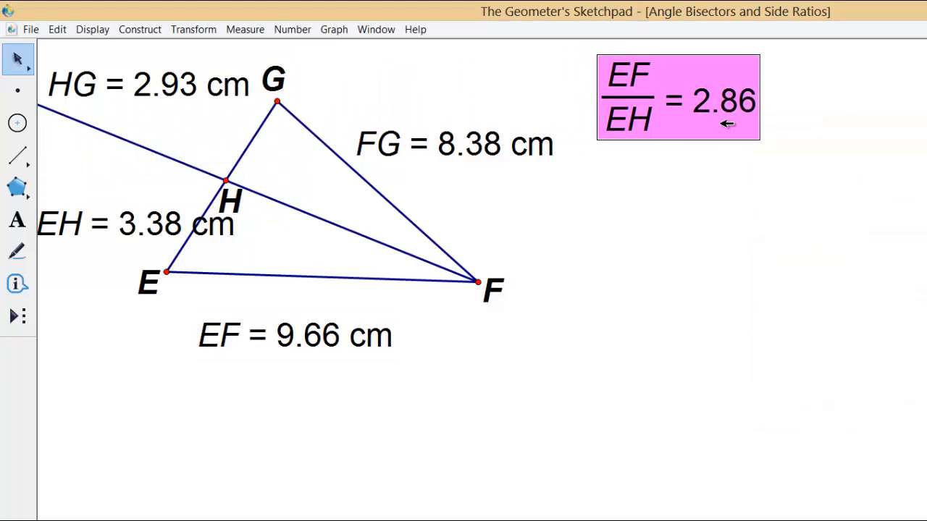
{"action": "left_click", "coordinate": [675, 270]}
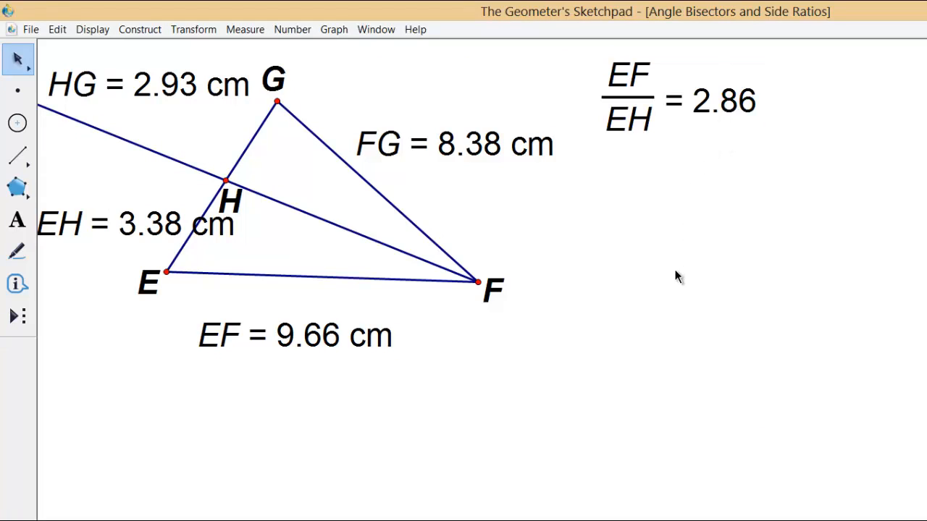
Calculate the ratio FG / HG from the side and segment measurements
{"action": "left_click", "coordinate": [296, 29]}
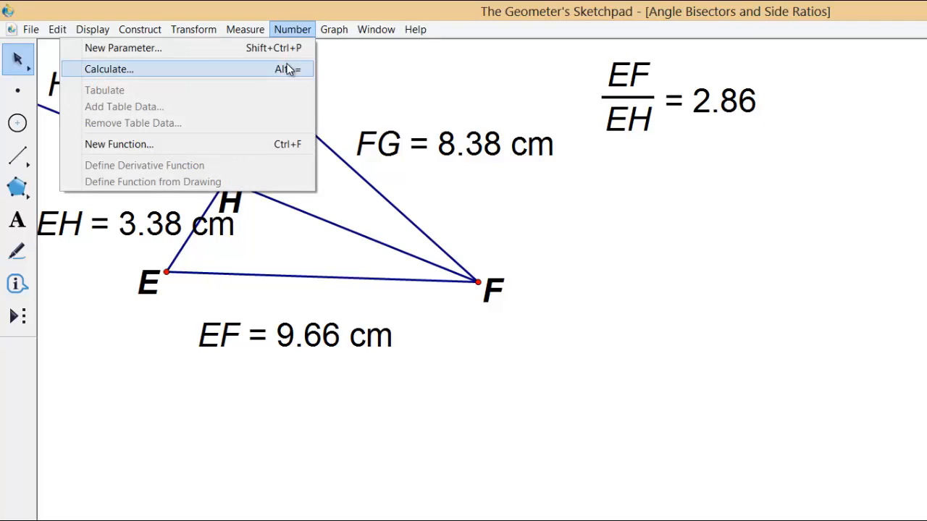
{"action": "left_click", "coordinate": [290, 68]}
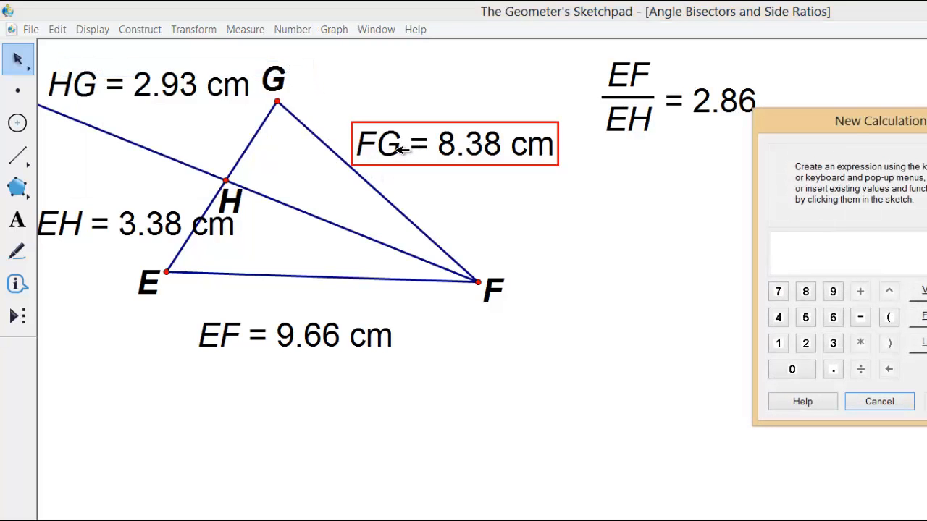
{"action": "left_click", "coordinate": [382, 148]}
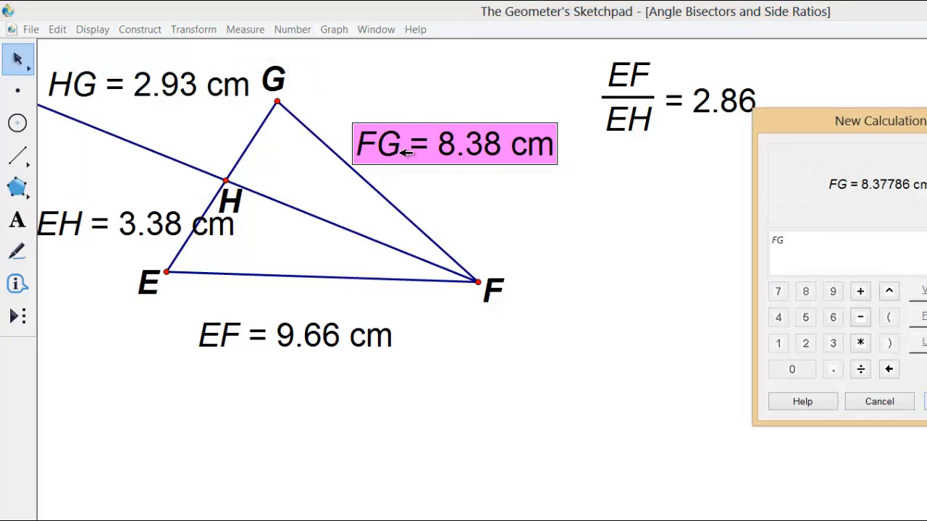
{"action": "left_click", "coordinate": [866, 372]}
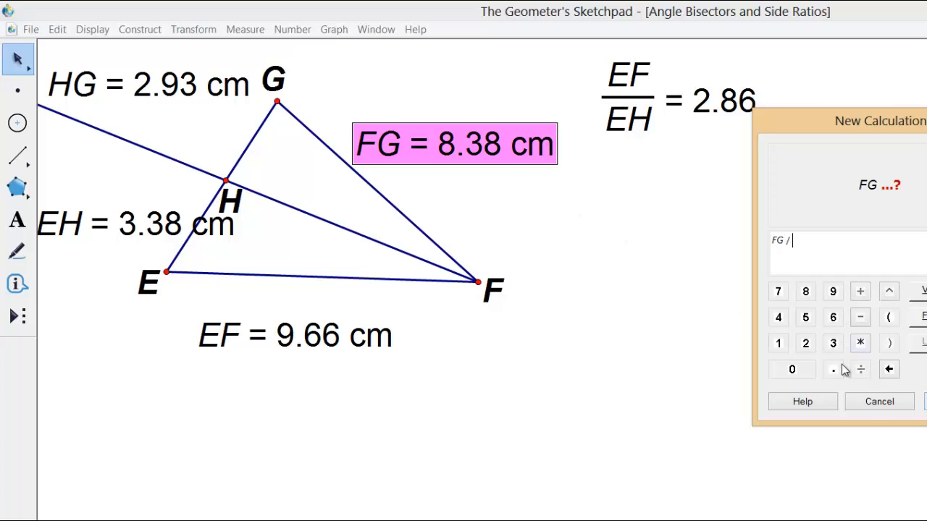
{"action": "left_click", "coordinate": [129, 92]}
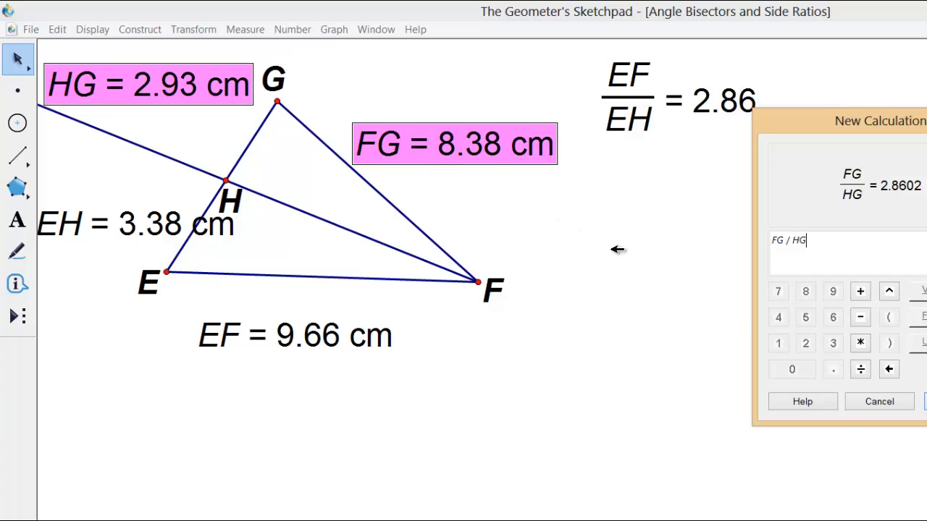
{"action": "key", "text": "Return"}
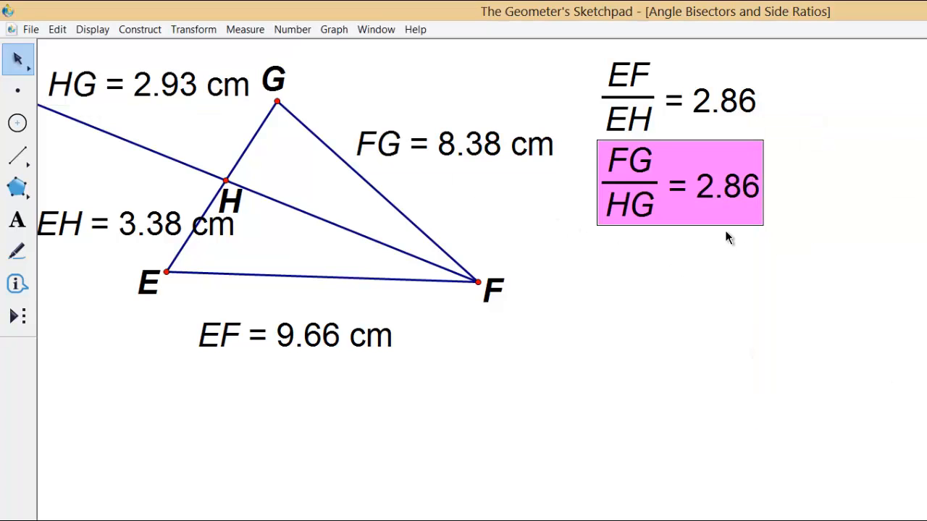
{"action": "left_click", "coordinate": [743, 286]}
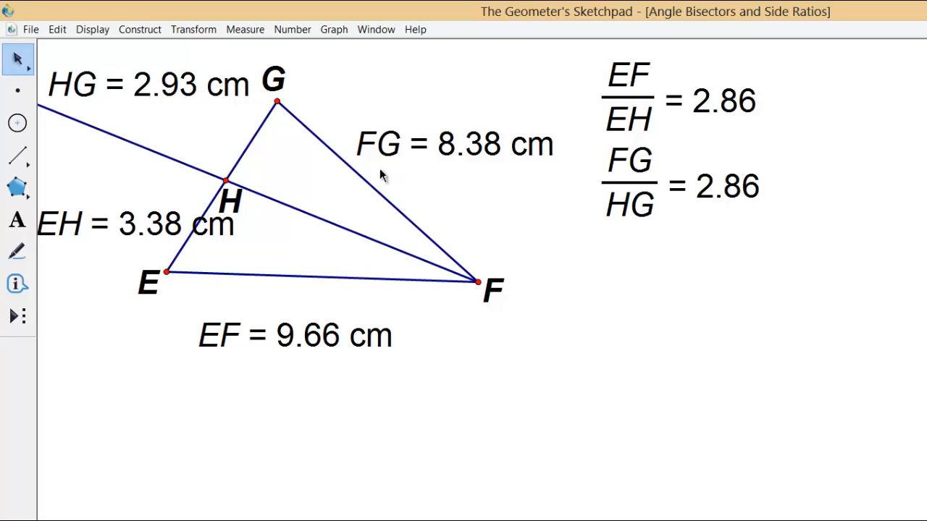
Move vertex F farther away from side EG, ending with EF about 15.4 cm and FG about 13 cm long
{"action": "left_click", "coordinate": [383, 192]}
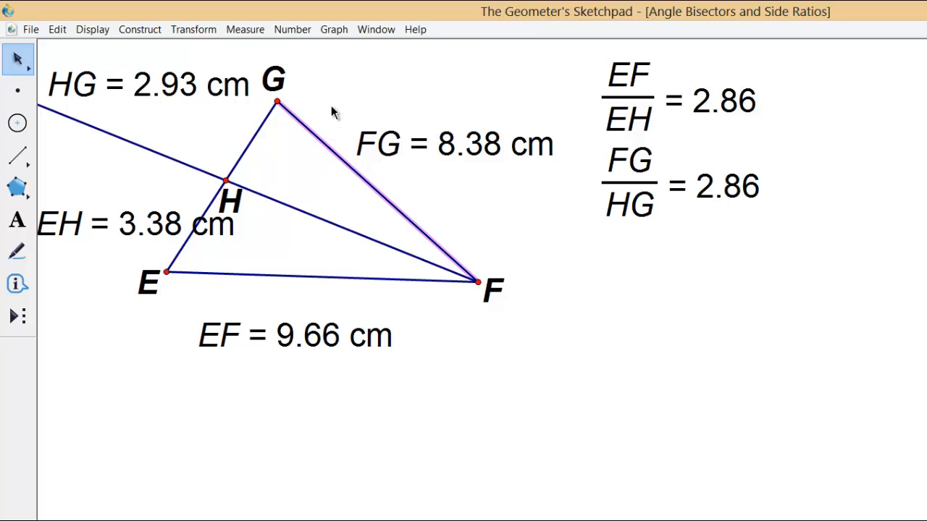
{"action": "left_click", "coordinate": [276, 137]}
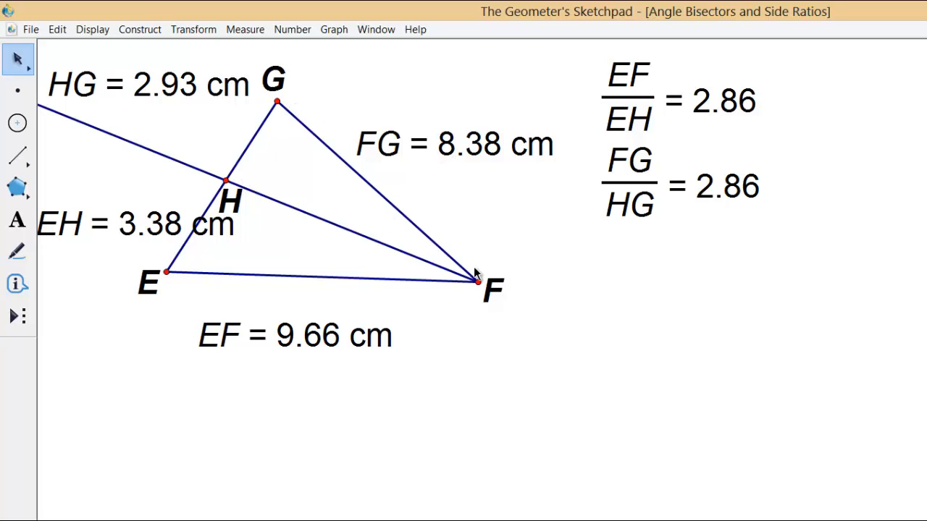
{"action": "left_click_drag", "start_coordinate": [479, 282], "coordinate": [566, 226]}
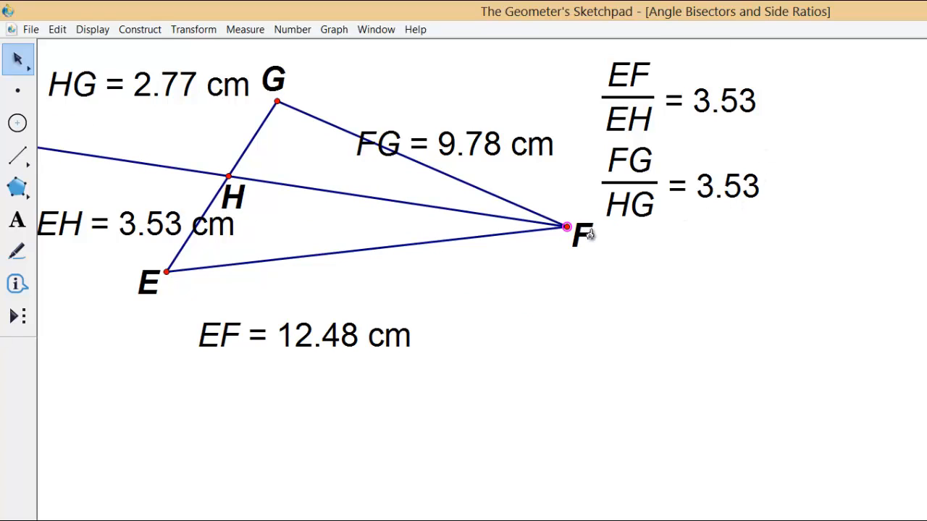
{"action": "left_click_drag", "start_coordinate": [567, 230], "coordinate": [792, 258]}
{"action": "left_click_drag", "start_coordinate": [720, 272], "coordinate": [659, 266]}
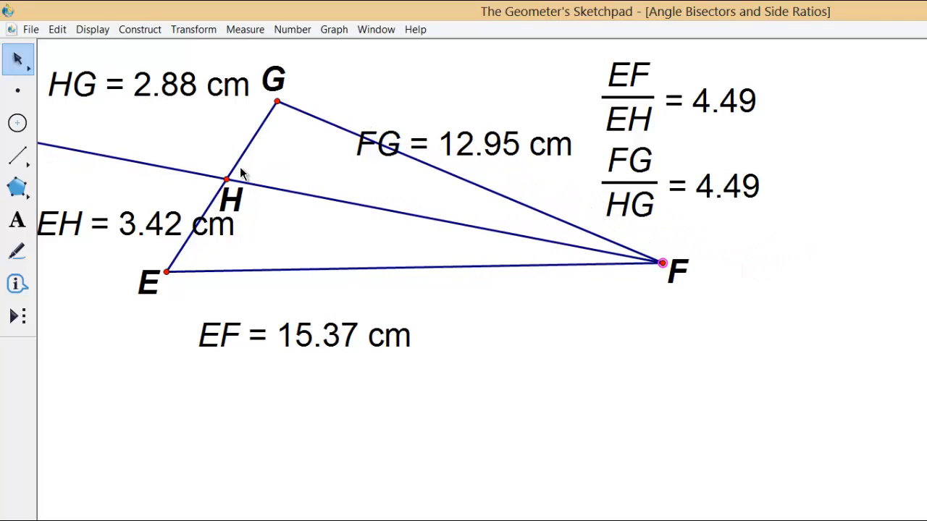
Move vertex E repeatedly toward and away from F to vary the triangle, ending with EF about 18.2 cm long
{"action": "left_click", "coordinate": [277, 102]}
{"action": "left_click", "coordinate": [124, 251]}
{"action": "left_click_drag", "start_coordinate": [166, 271], "coordinate": [230, 283]}
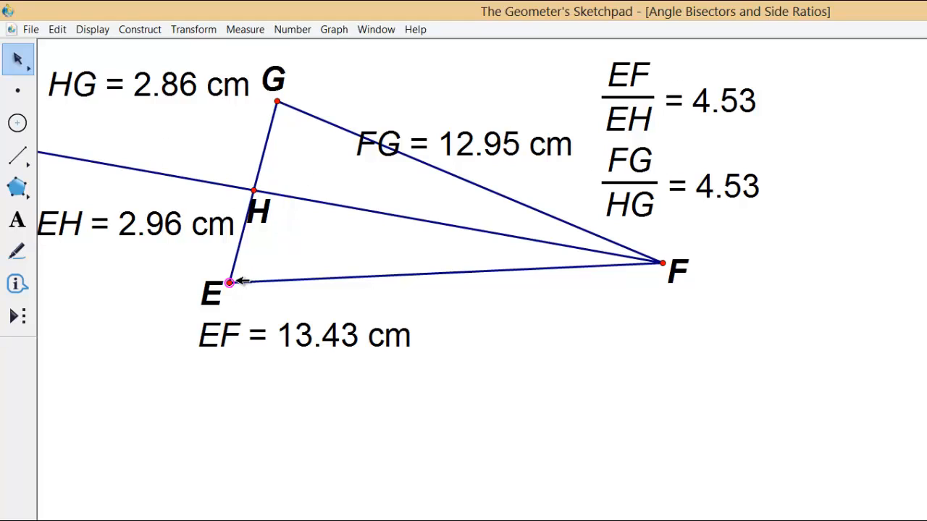
{"action": "left_click_drag", "start_coordinate": [230, 283], "coordinate": [68, 288]}
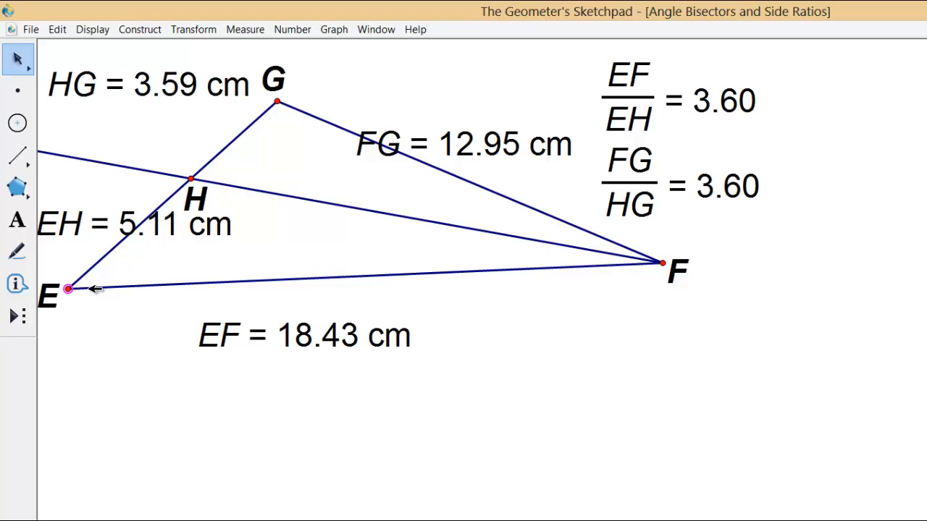
{"action": "left_click_drag", "start_coordinate": [91, 287], "coordinate": [251, 281]}
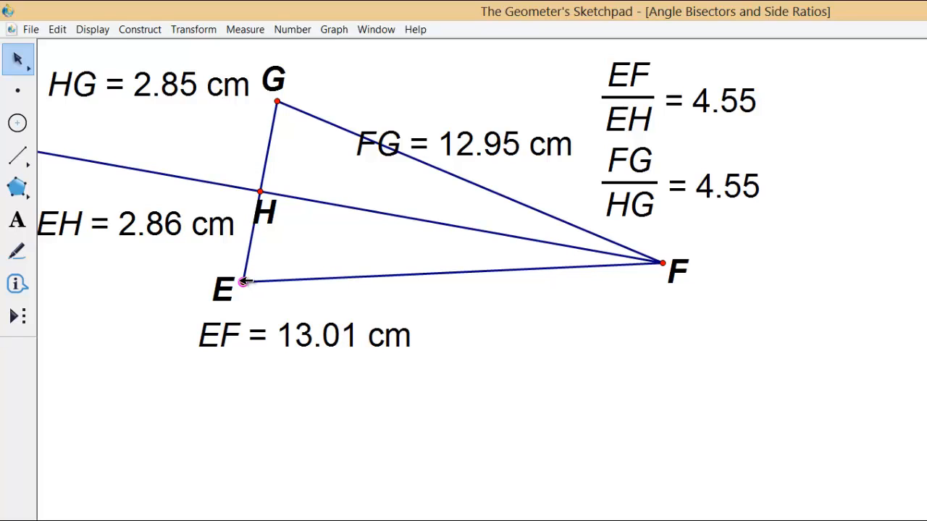
{"action": "left_click_drag", "start_coordinate": [244, 282], "coordinate": [78, 303]}
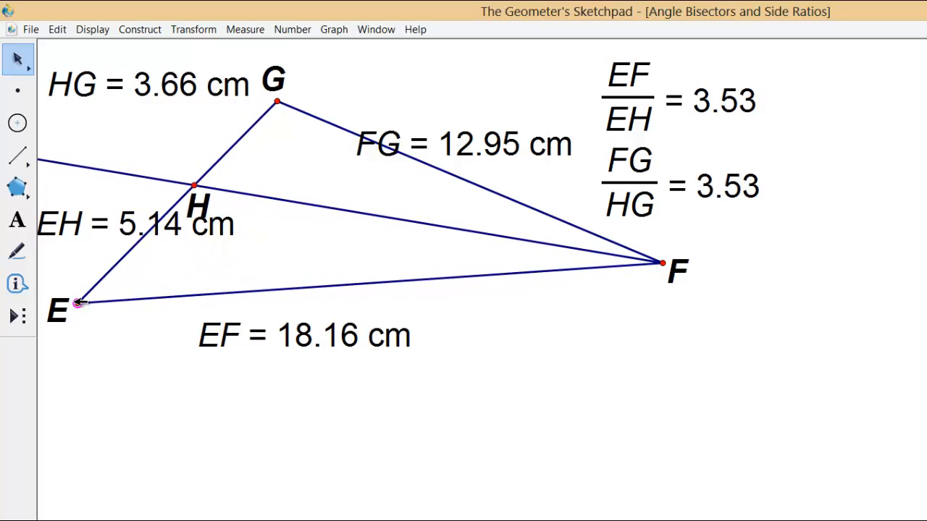